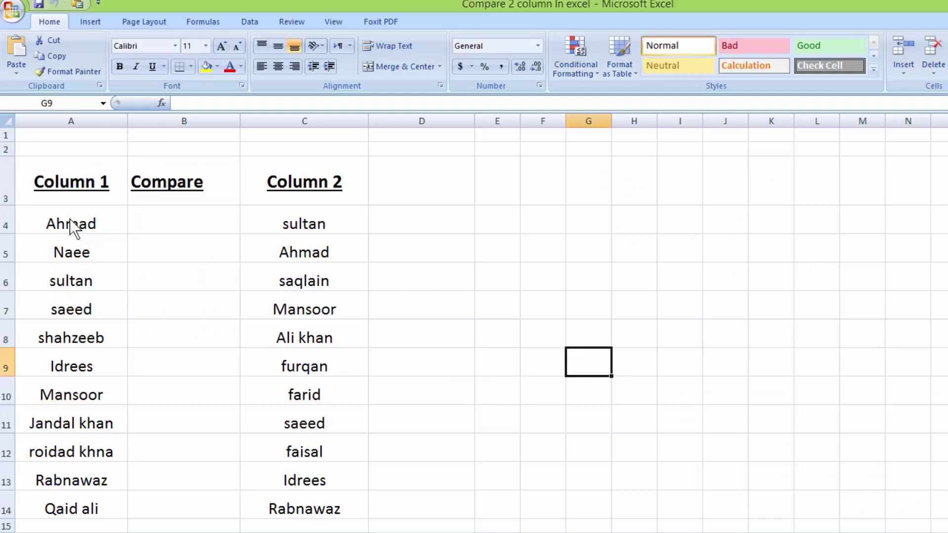
Select both name lists in A4:C14 and open Conditional Formatting's Highlight Cells Rules.
{"action": "left_click", "coordinate": [75, 224]}
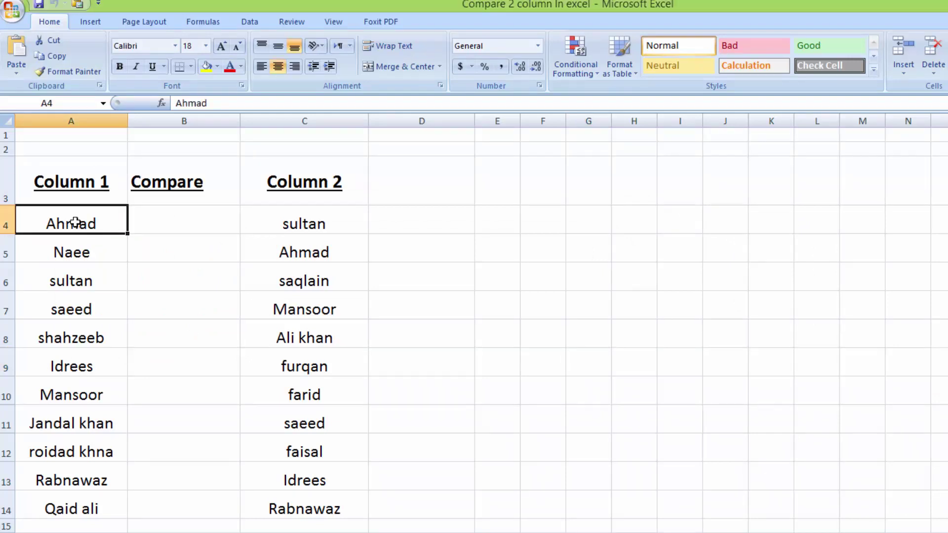
{"action": "left_click_drag", "start_coordinate": [74, 223], "coordinate": [322, 507]}
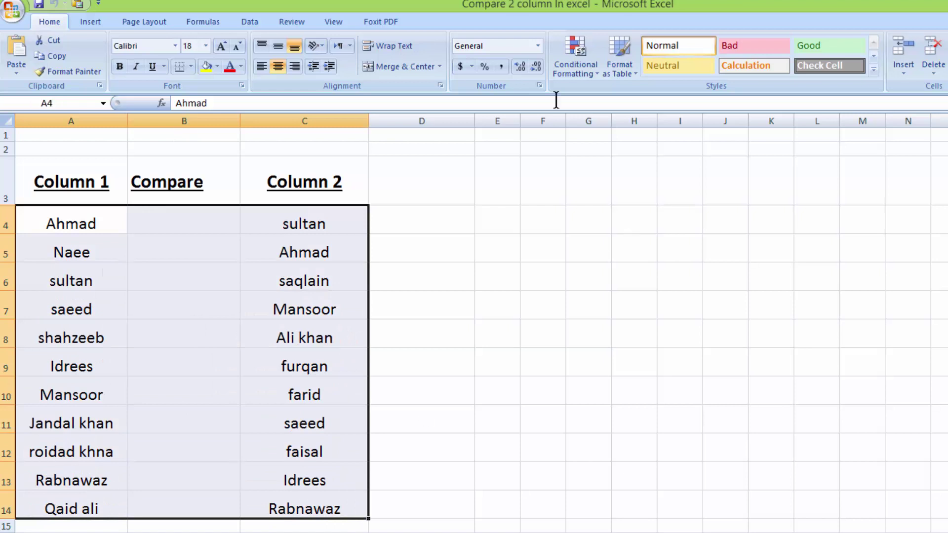
{"action": "left_click", "coordinate": [210, 22]}
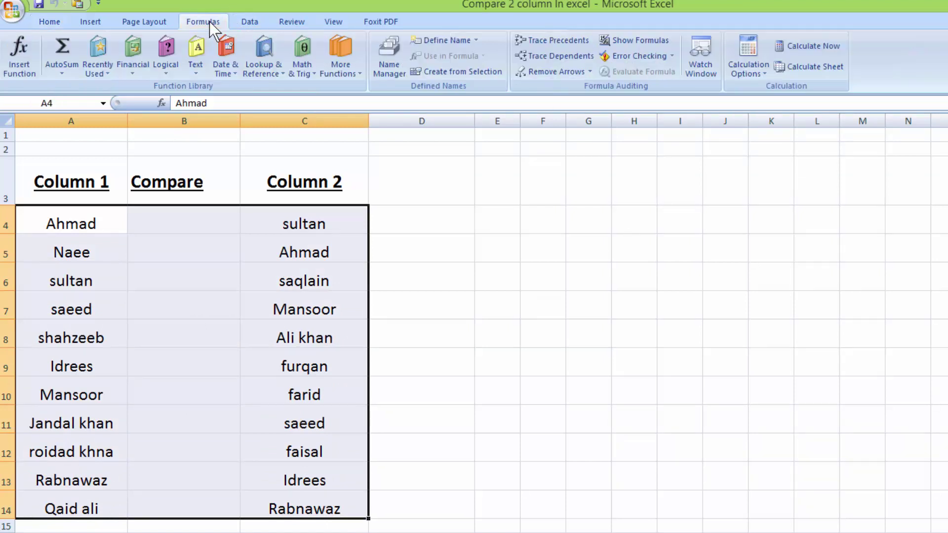
{"action": "scroll", "coordinate": [514, 50], "scroll_direction": "down", "scroll_amount": 1}
{"action": "scroll", "coordinate": [511, 79], "scroll_direction": "up", "scroll_amount": 4}
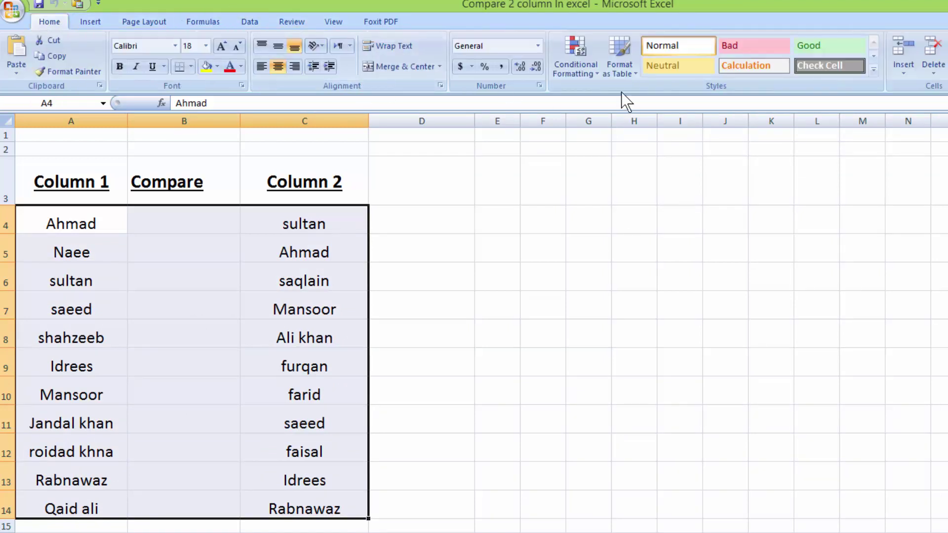
{"action": "left_click", "coordinate": [596, 73]}
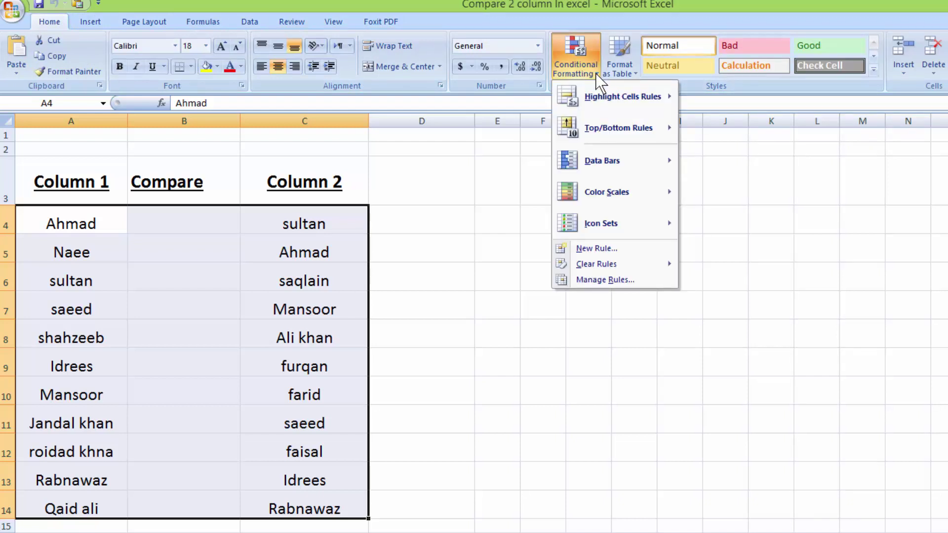
{"action": "mouse_move", "coordinate": [622, 96]}
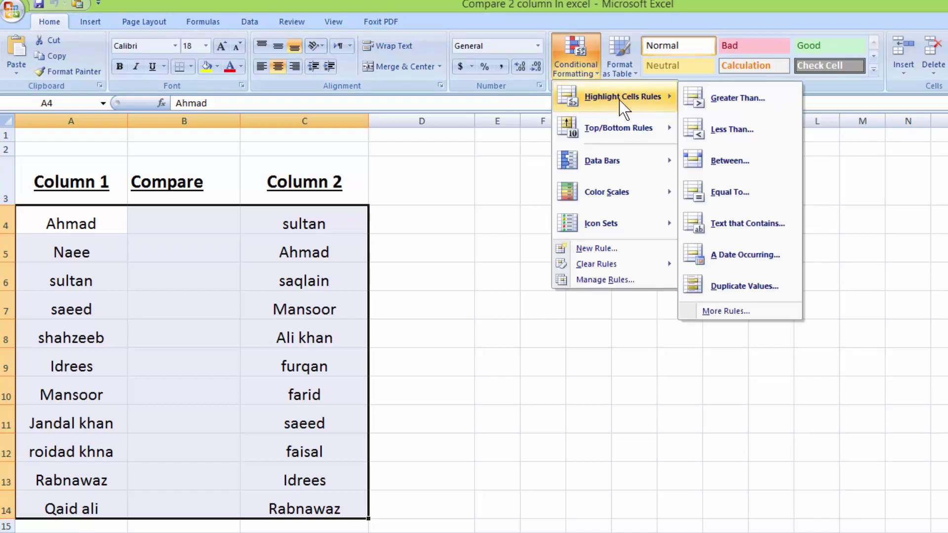
Start a Duplicate Values rule and switch it to Unique, previewing names like Naee in light red.
{"action": "left_click", "coordinate": [734, 289]}
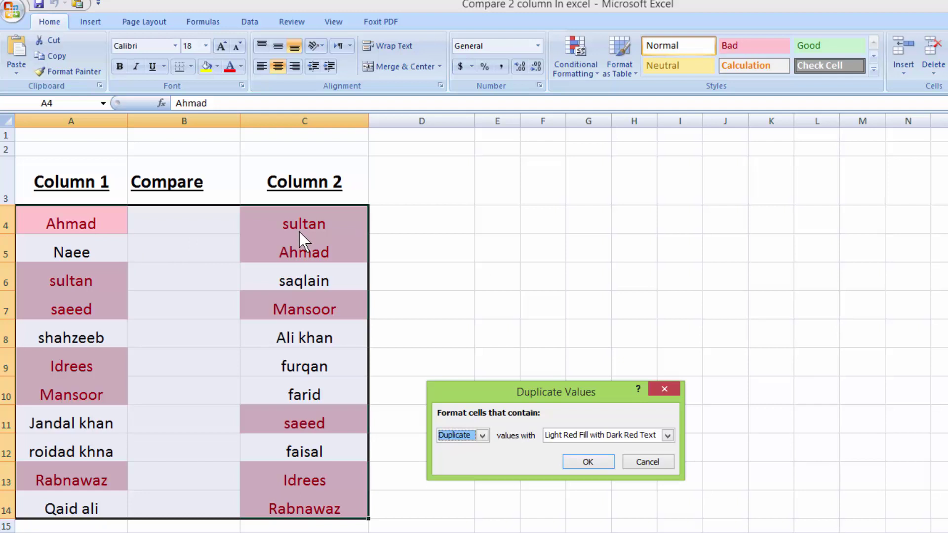
{"action": "left_click", "coordinate": [482, 436]}
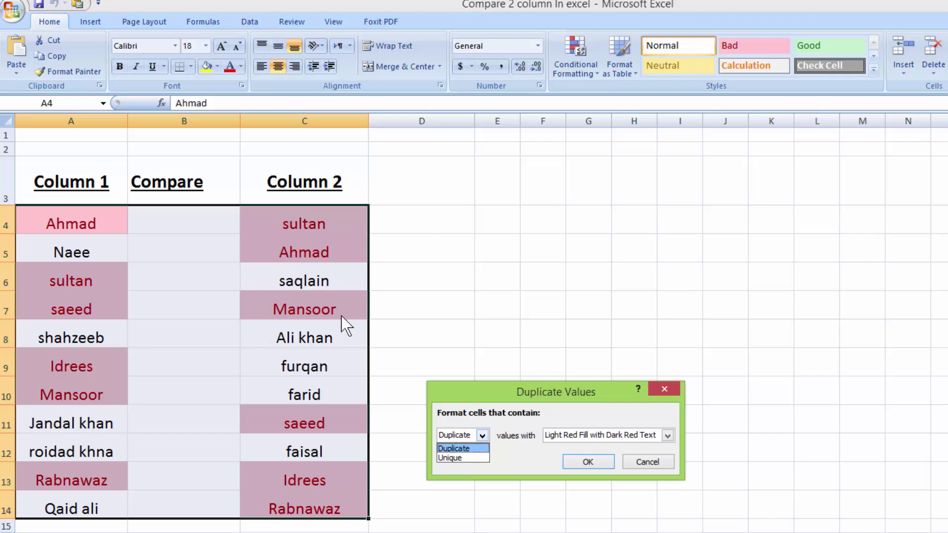
{"action": "left_click", "coordinate": [456, 457]}
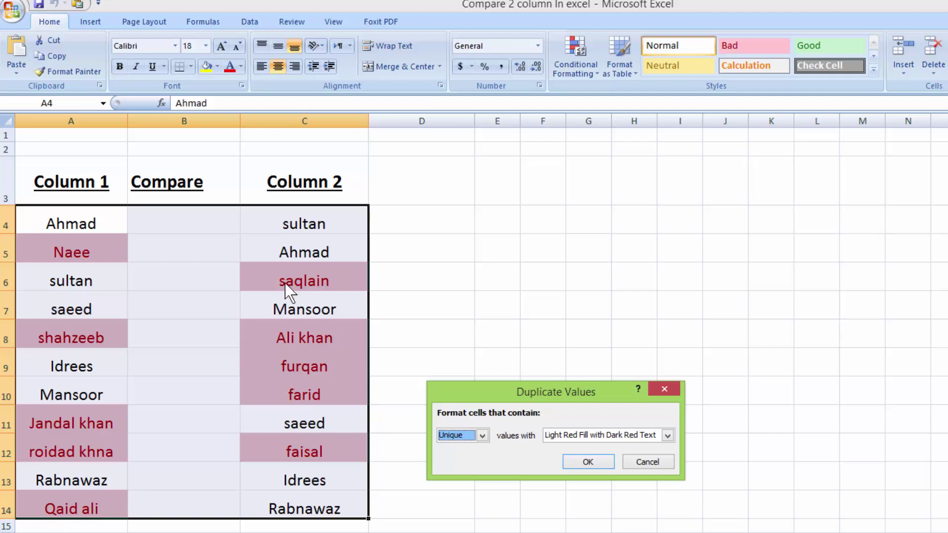
{"action": "left_click", "coordinate": [483, 435]}
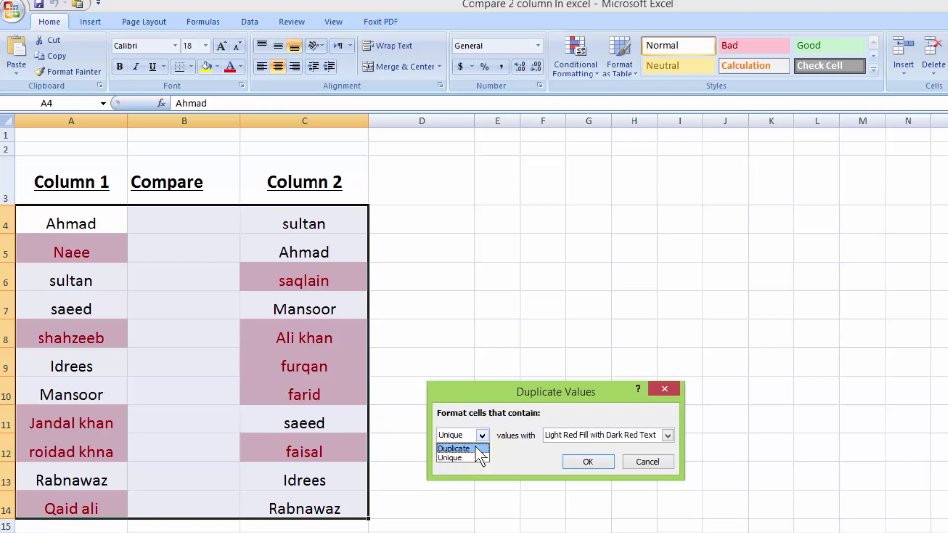
Switch back to Duplicate, try the Yellow, Green and Light Red formats, then cancel the rule.
{"action": "left_click", "coordinate": [475, 446]}
{"action": "left_click", "coordinate": [668, 435]}
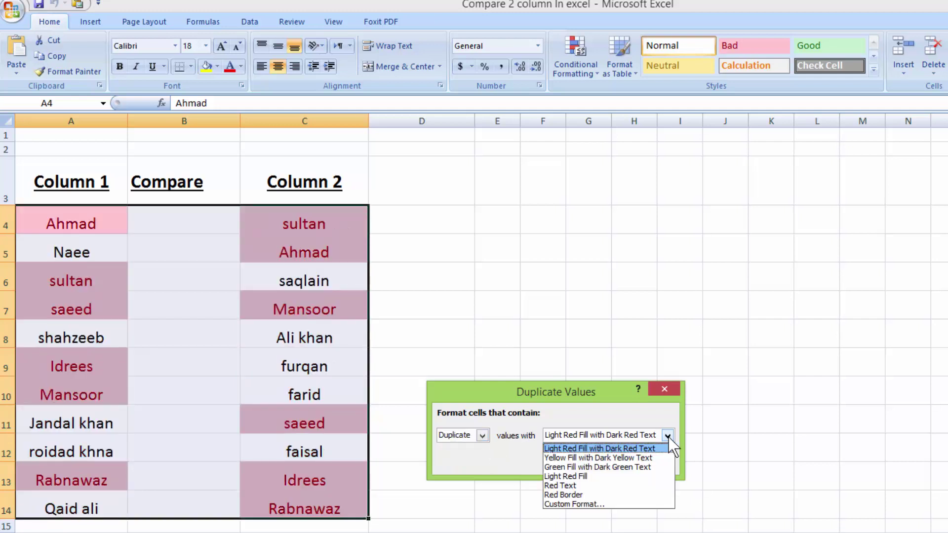
{"action": "left_click", "coordinate": [649, 455]}
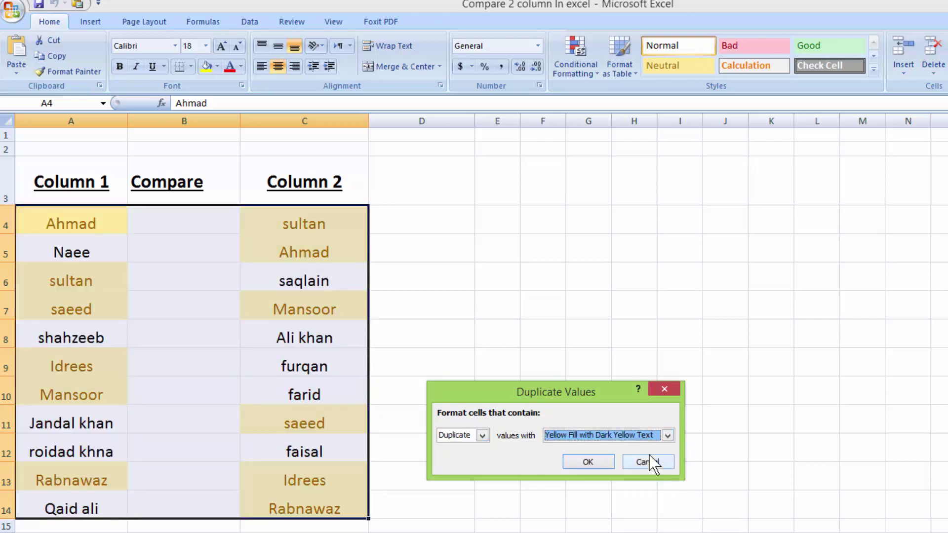
{"action": "left_click", "coordinate": [668, 435]}
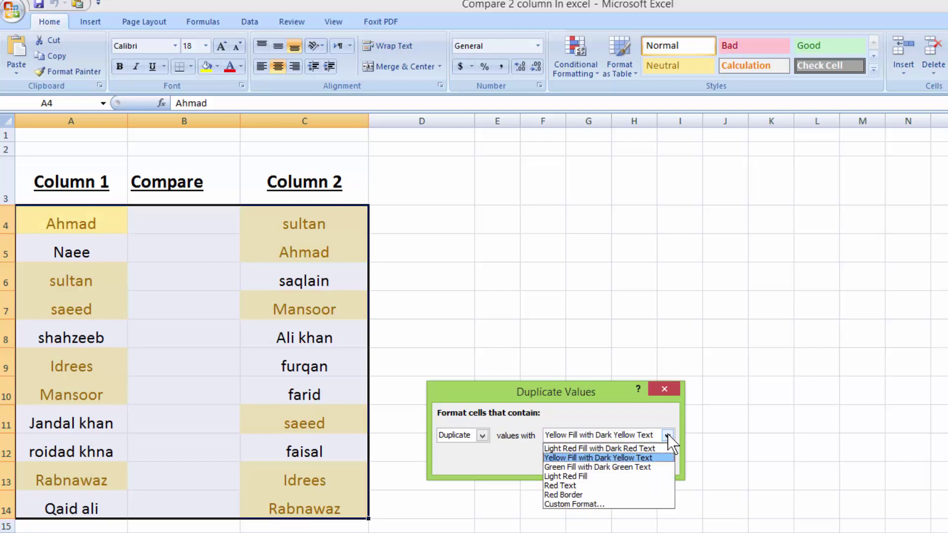
{"action": "left_click", "coordinate": [617, 465]}
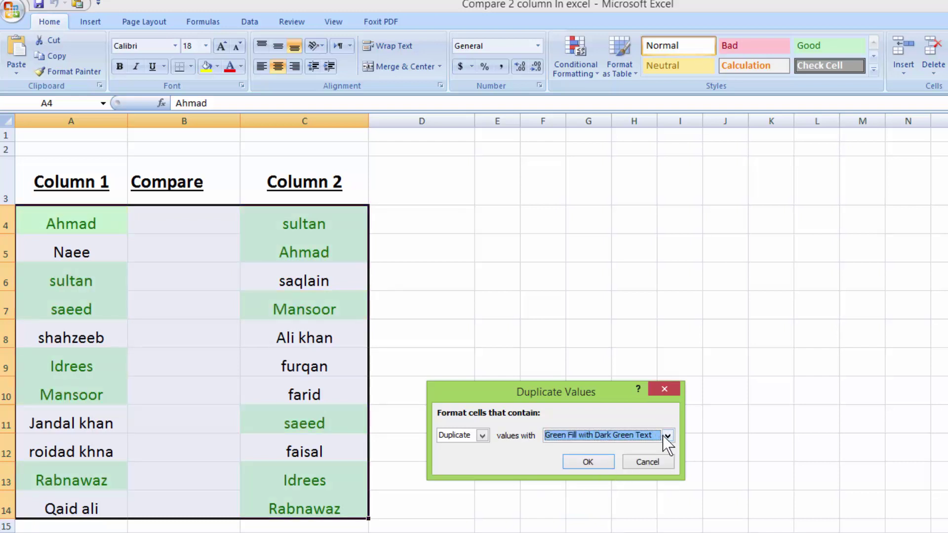
{"action": "left_click", "coordinate": [663, 435]}
{"action": "left_click", "coordinate": [614, 479]}
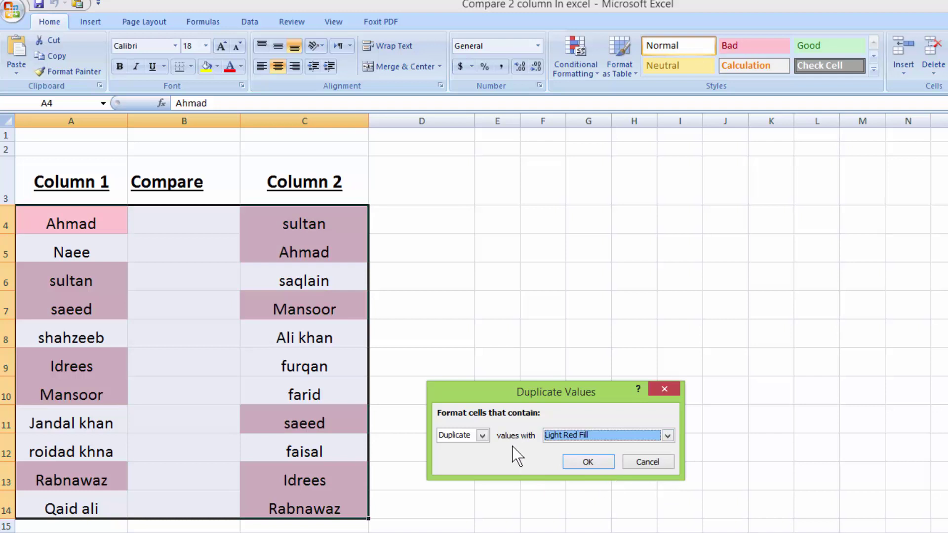
{"action": "left_click", "coordinate": [648, 465]}
{"action": "left_click", "coordinate": [648, 464]}
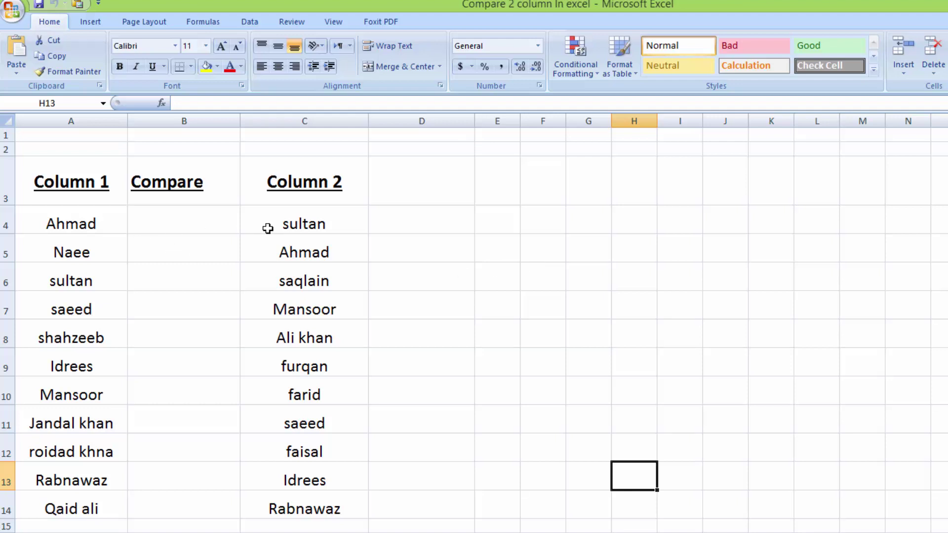
In B4, start the formula =vlookup(A4, using Ahmad as the lookup value.
{"action": "left_click", "coordinate": [228, 223]}
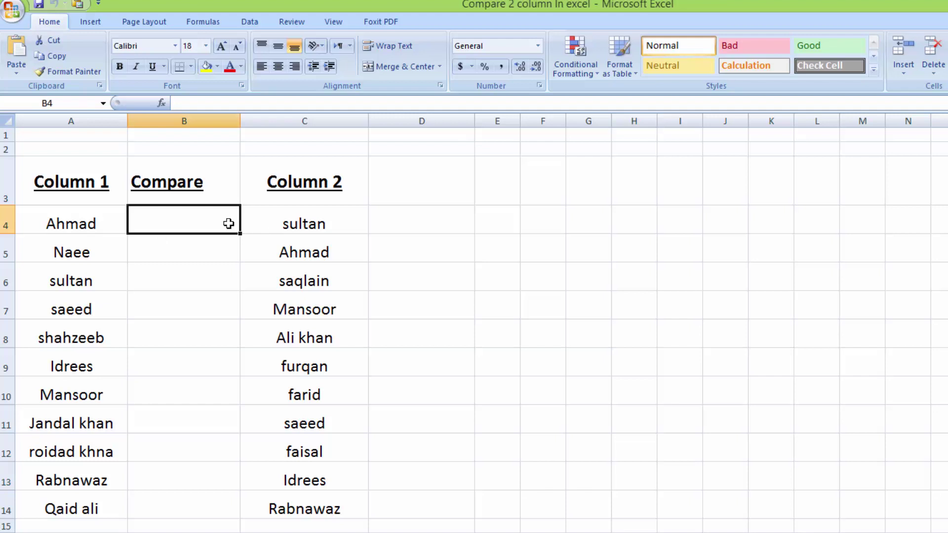
{"action": "type", "text": "="}
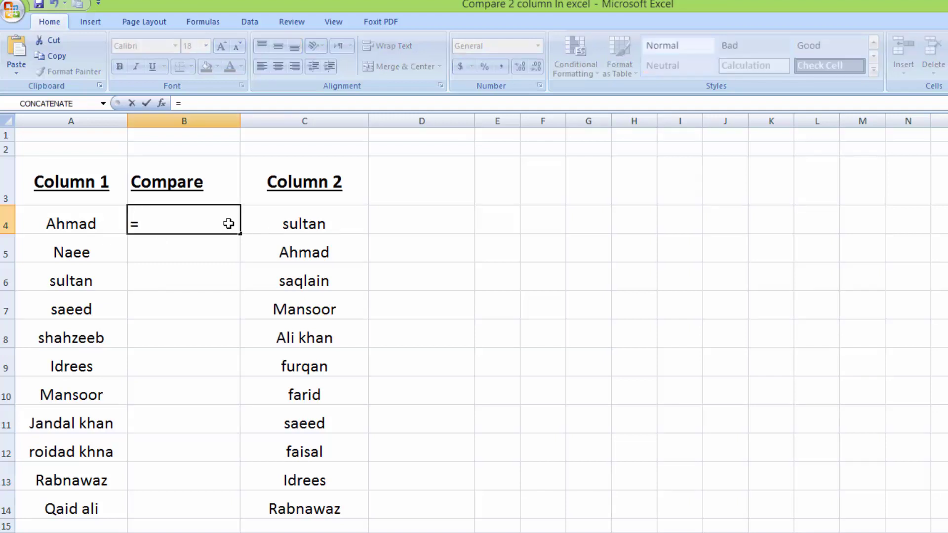
{"action": "type", "text": "vllo"}
{"action": "key", "text": "BackSpace"}
{"action": "key", "text": "BackSpace"}
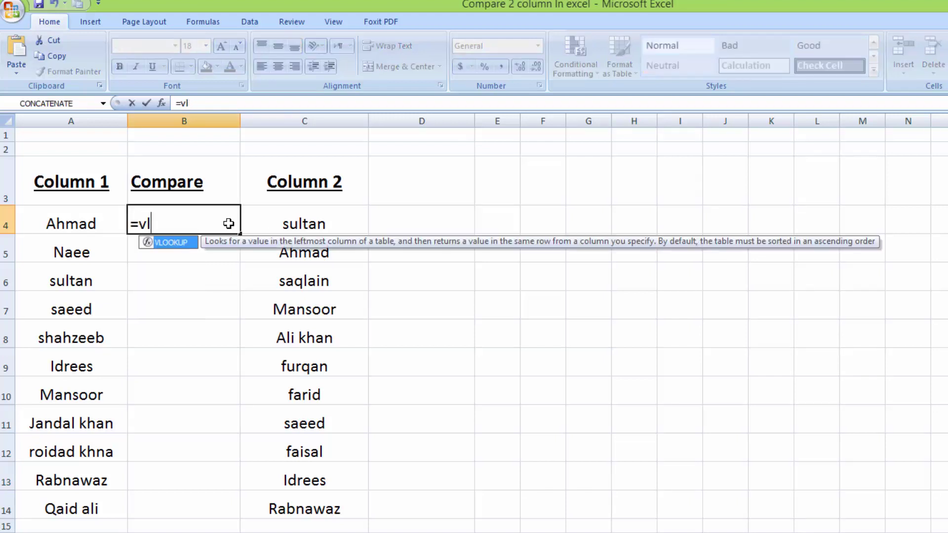
{"action": "type", "text": "ook"}
{"action": "type", "text": "up("}
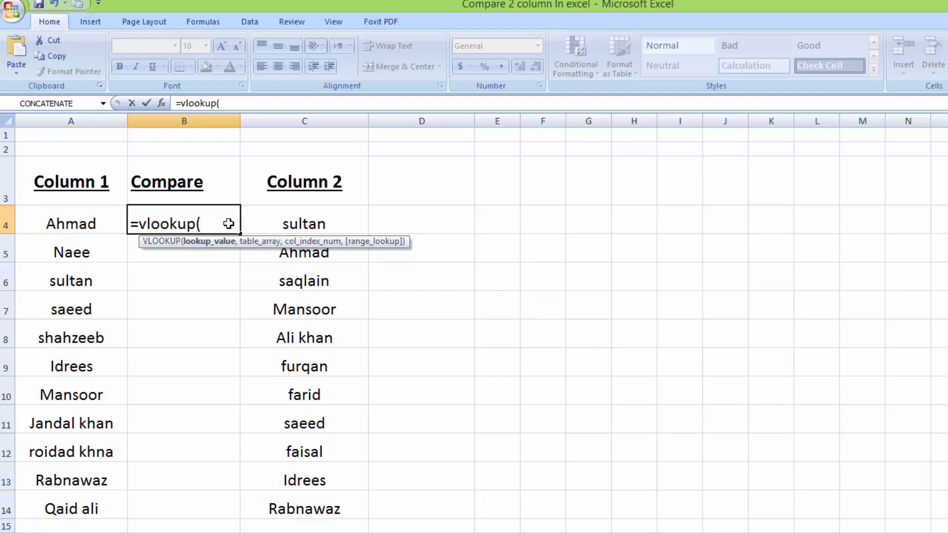
{"action": "left_click", "coordinate": [94, 223]}
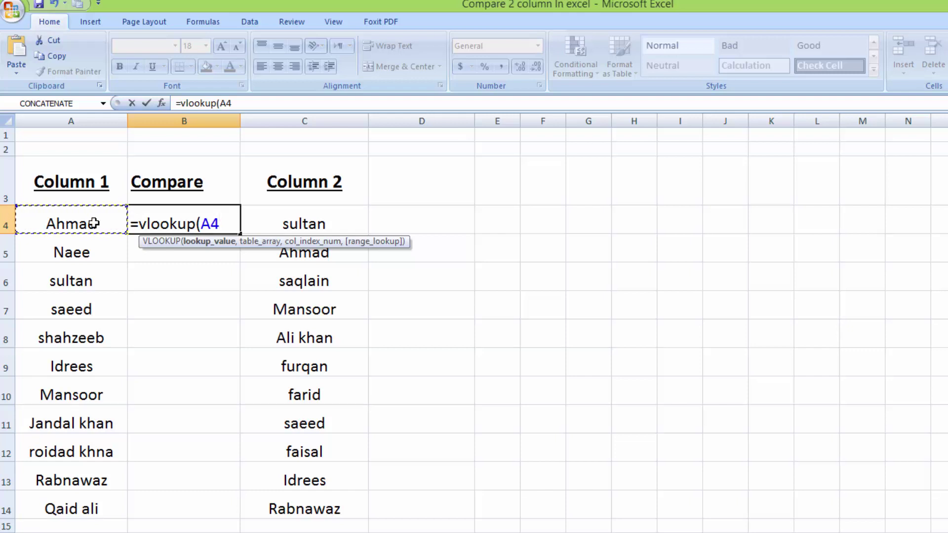
{"action": "type", "text": ","}
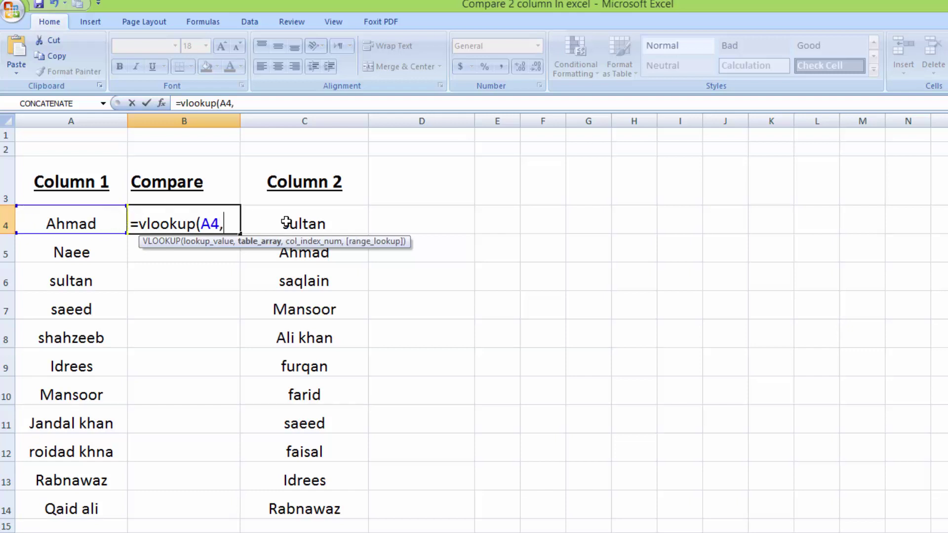
Complete the lookup with range $C$4:$C$14, column 1 and exact match 0.
{"action": "left_click_drag", "start_coordinate": [286, 222], "coordinate": [291, 502]}
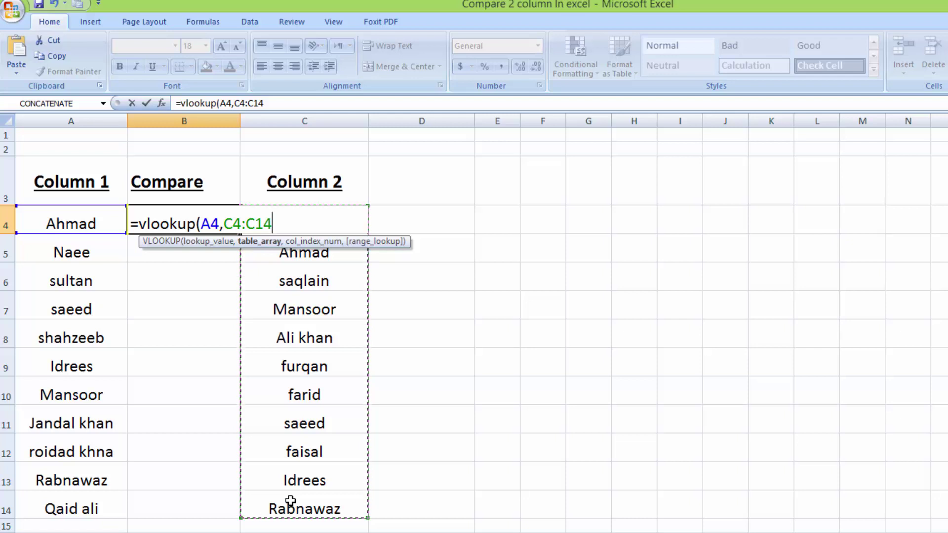
{"action": "key", "text": "F4"}
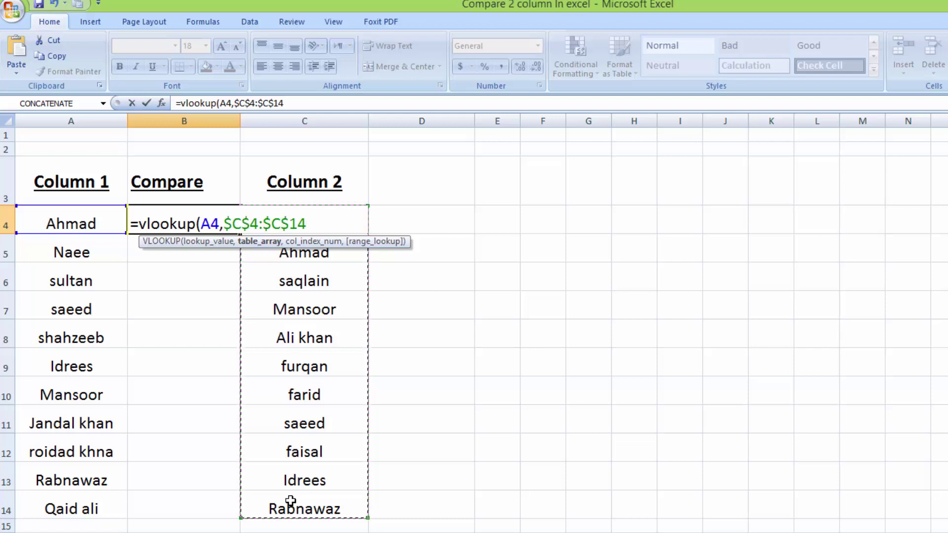
{"action": "type", "text": ","}
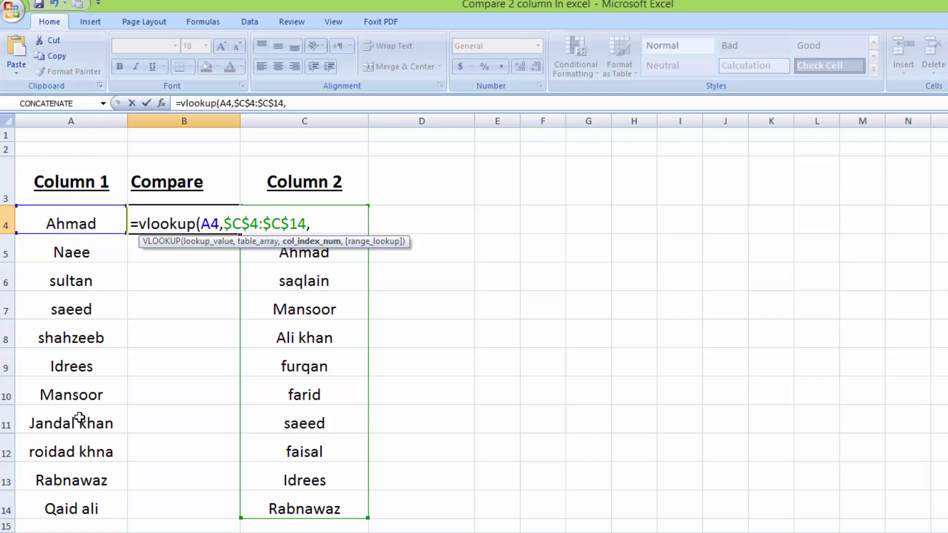
{"action": "type", "text": "1"}
{"action": "type", "text": ","}
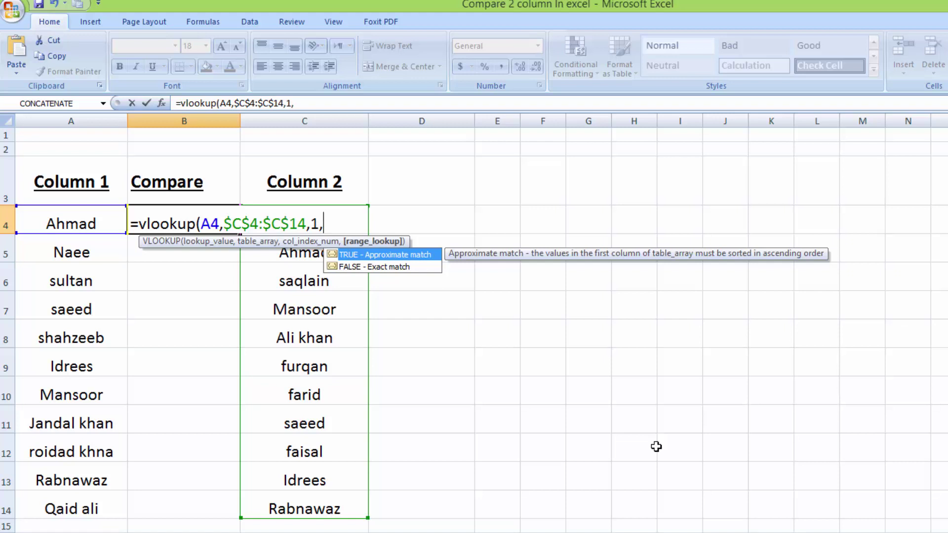
{"action": "type", "text": "0"}
{"action": "type", "text": "_"}
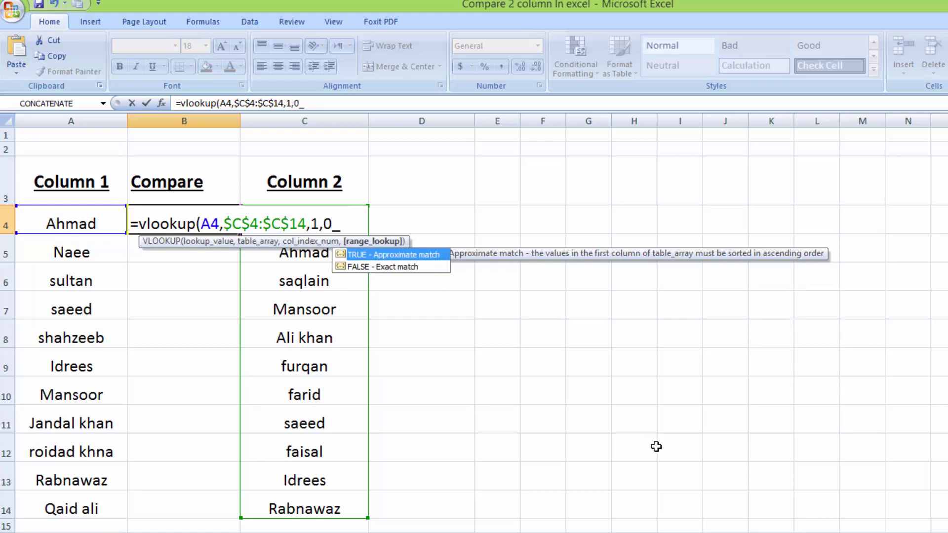
{"action": "key", "text": "BackSpace"}
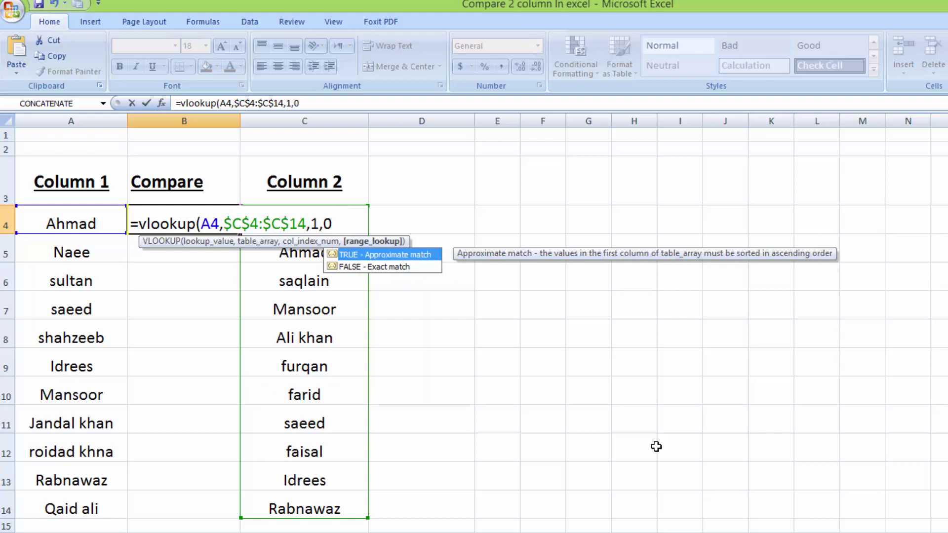
{"action": "type", "text": ")"}
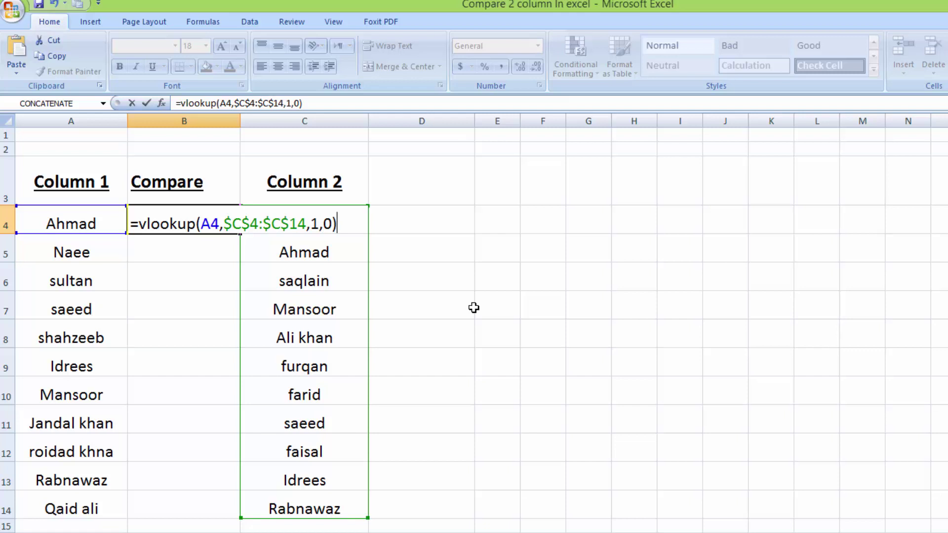
Enter B4's VLOOKUP, fill it down to B14, then reopen B4's formula for editing.
{"action": "key", "text": "Return"}
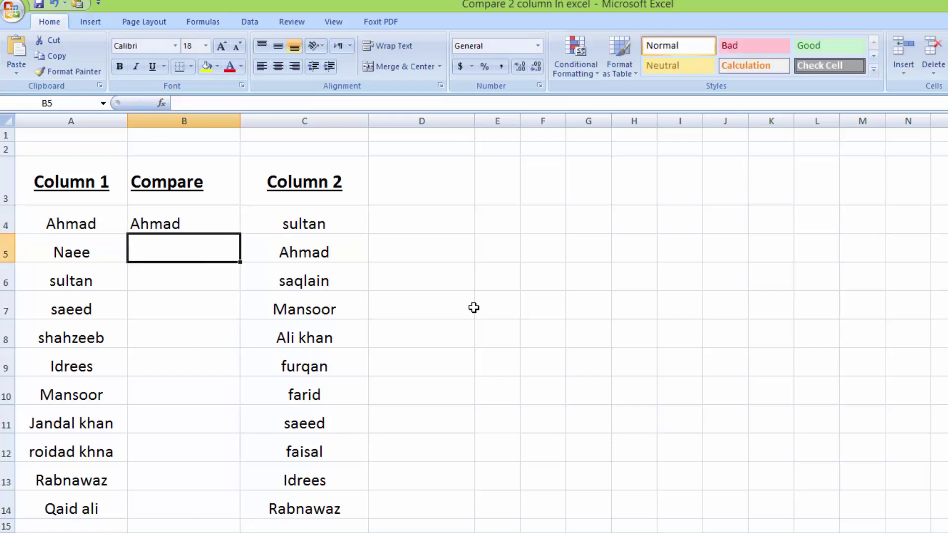
{"action": "left_click", "coordinate": [174, 223]}
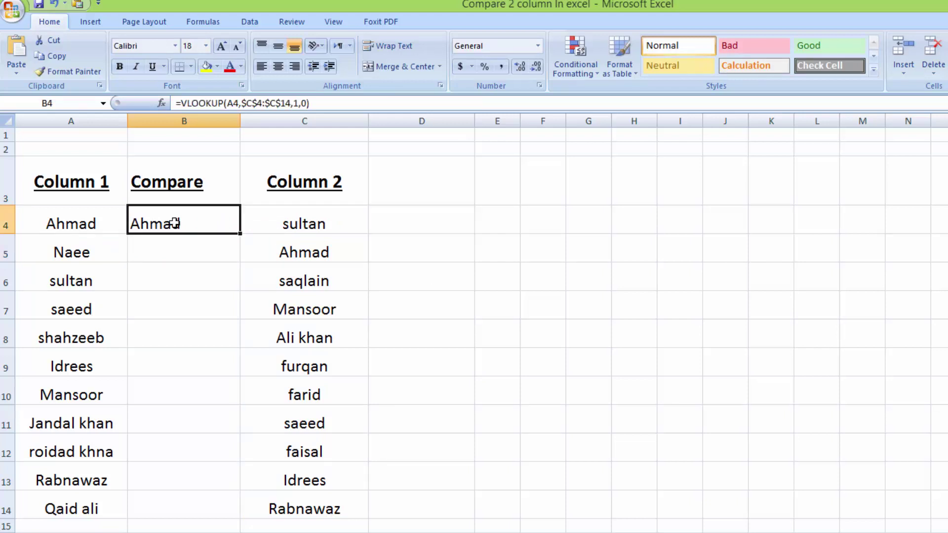
{"action": "double_click", "coordinate": [241, 233]}
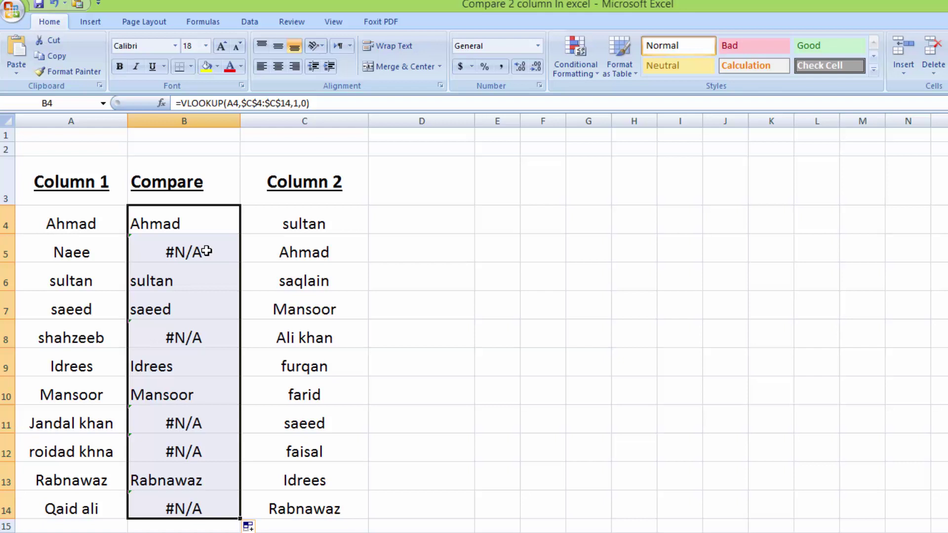
{"action": "left_click", "coordinate": [168, 225]}
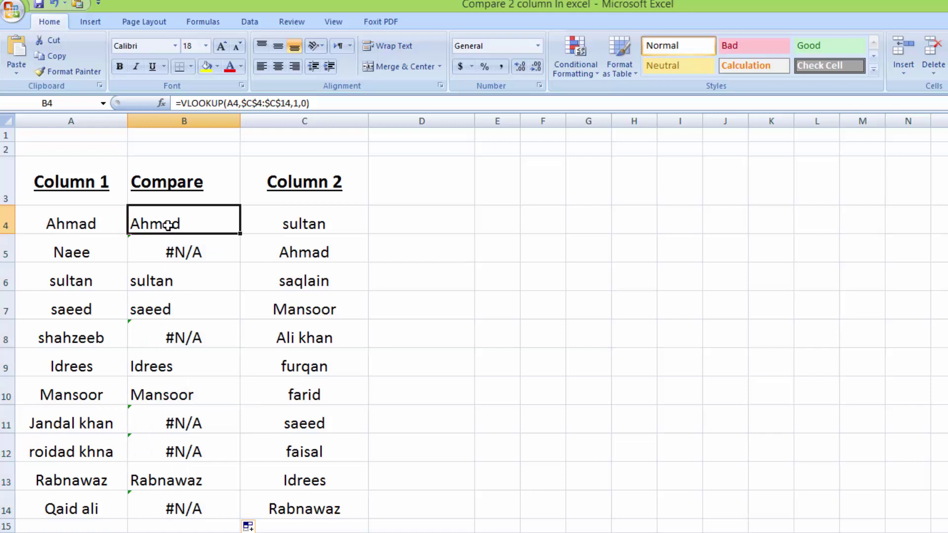
{"action": "double_click", "coordinate": [167, 226]}
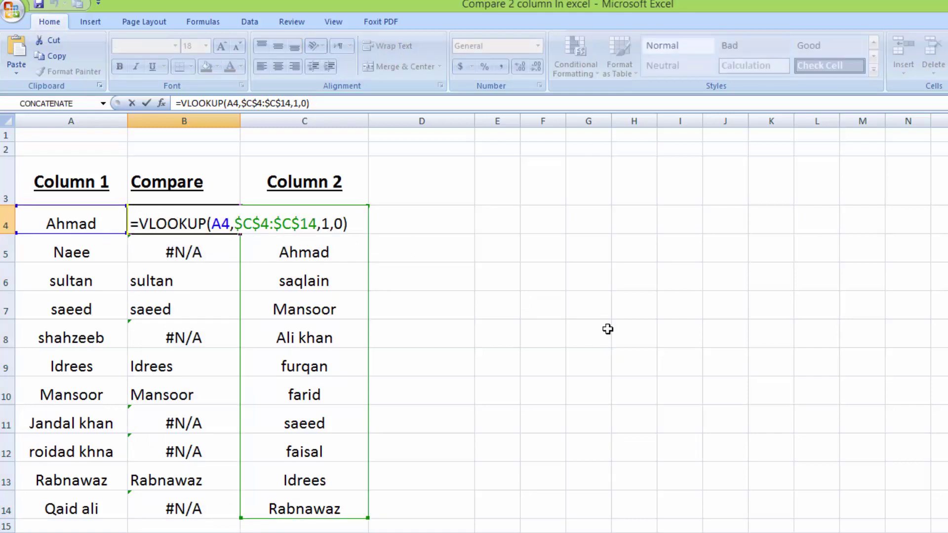
Wrap B4's lookup in ISNA( and accept Excel's correction so B4 shows FALSE.
{"action": "type", "text": "ISNA("}
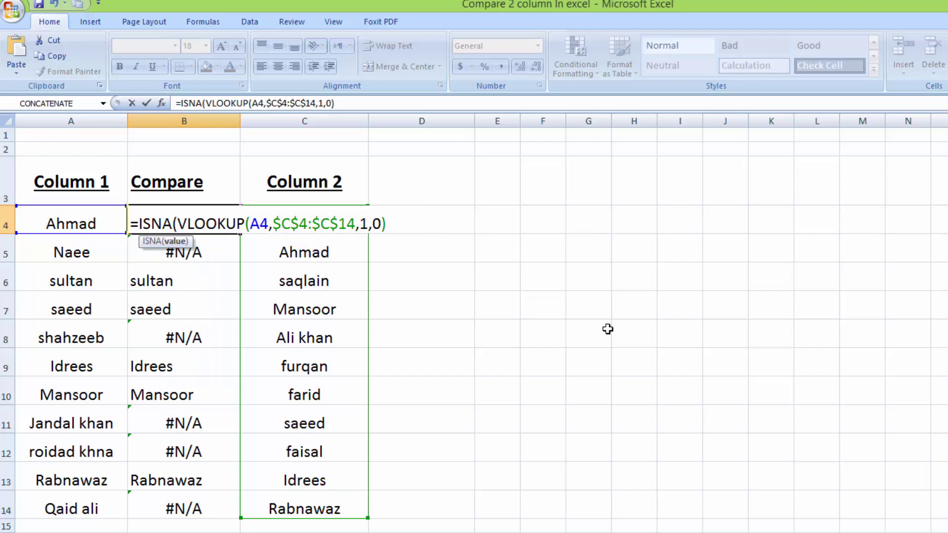
{"action": "left_click", "coordinate": [443, 224]}
{"action": "key", "text": "Return"}
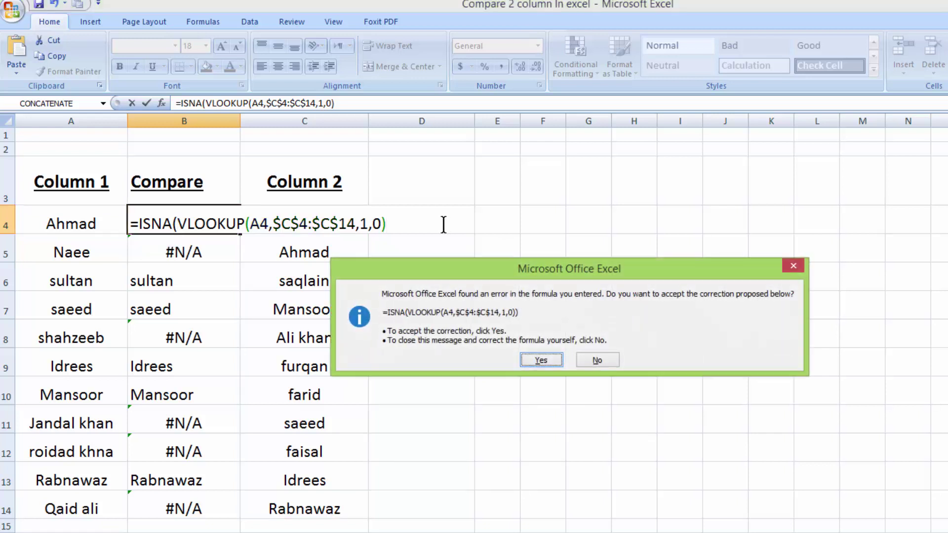
{"action": "left_click", "coordinate": [532, 358]}
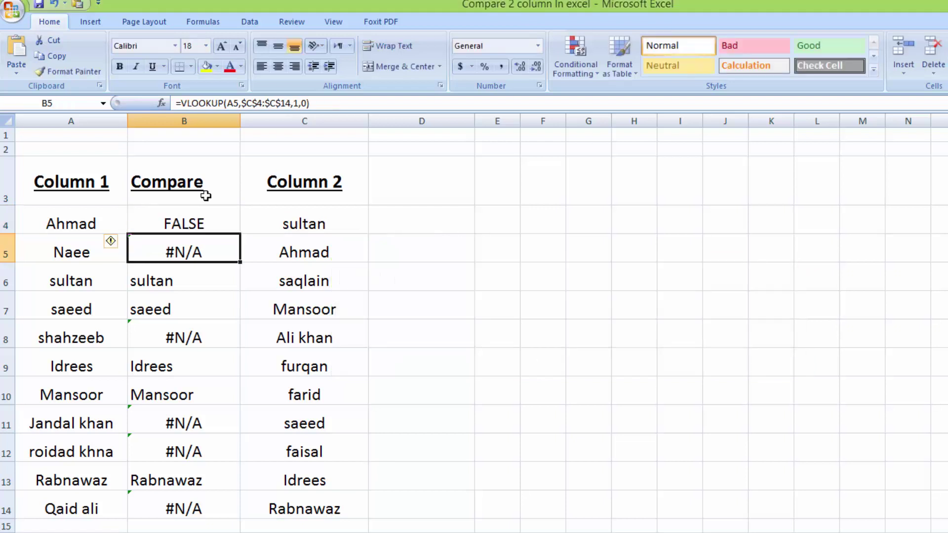
{"action": "left_click", "coordinate": [196, 222]}
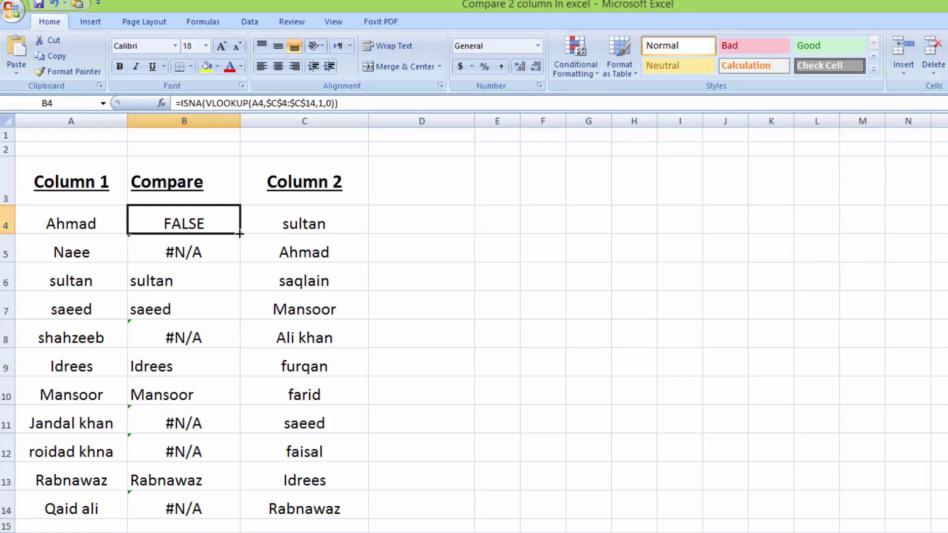
Fill B4's ISNA formula down to B14 to get TRUE or FALSE for each name.
{"action": "double_click", "coordinate": [239, 234]}
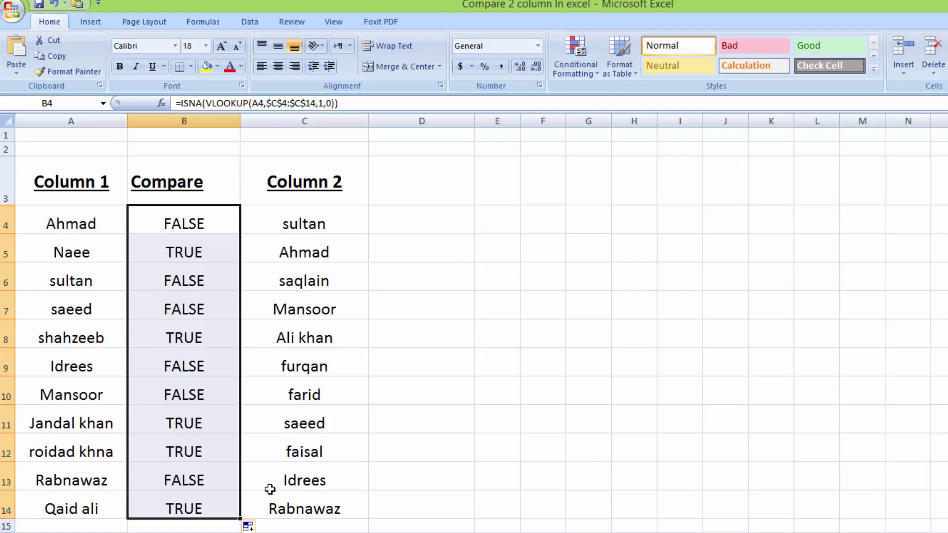
Wrap B4's formula in IF(...,"MISSING","") so it returns blank for Ahmad.
{"action": "double_click", "coordinate": [202, 228]}
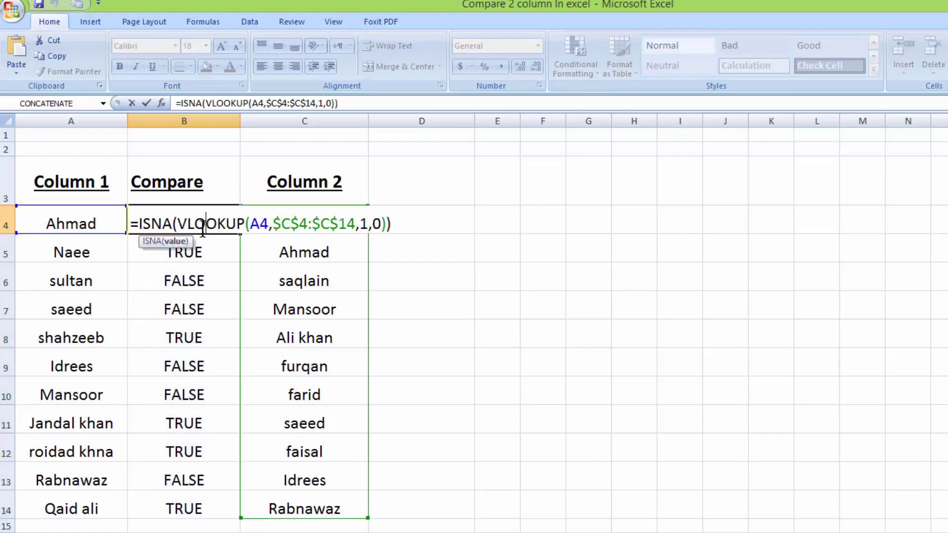
{"action": "key", "text": "Left"}
{"action": "key", "text": "Left"}
{"action": "key", "text": "Left"}
{"action": "key", "text": "Left"}
{"action": "key", "text": "Left"}
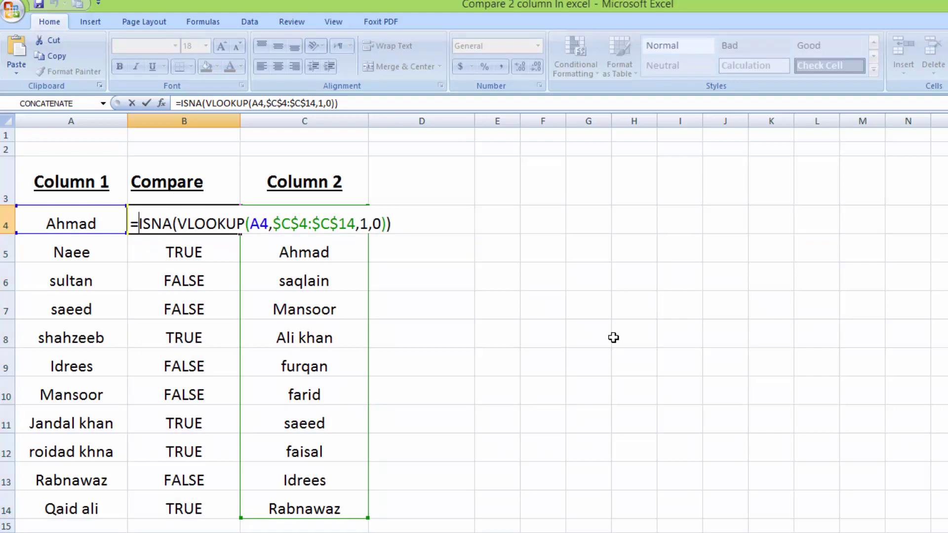
{"action": "type", "text": "IF"}
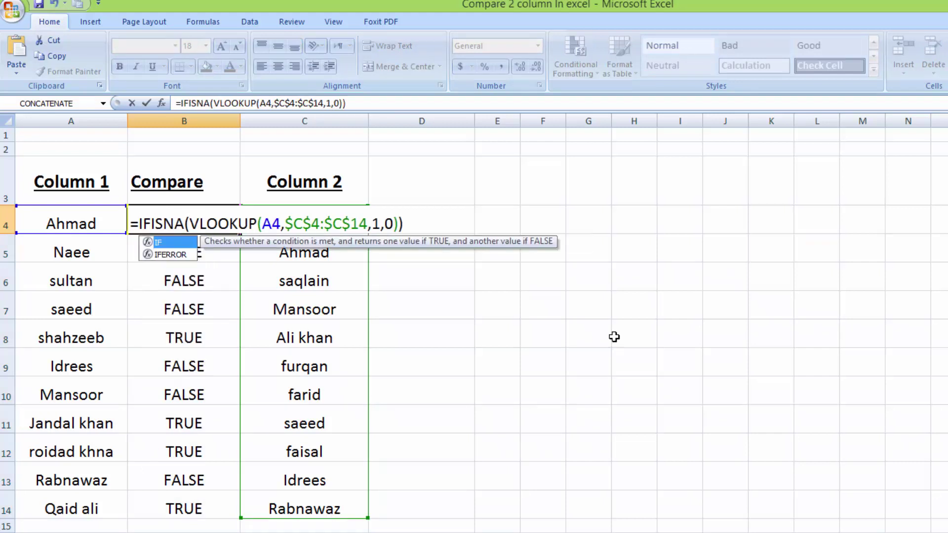
{"action": "type", "text": "("}
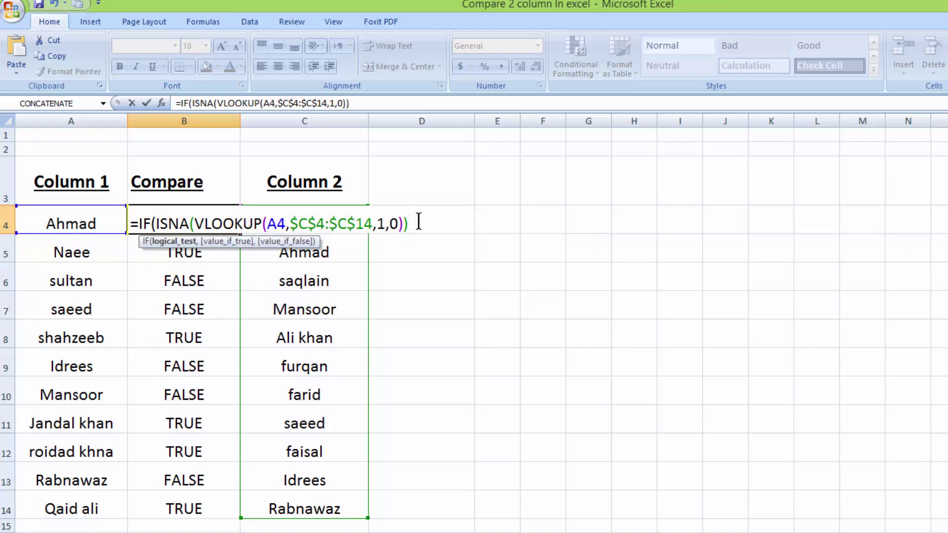
{"action": "type", "text": ","}
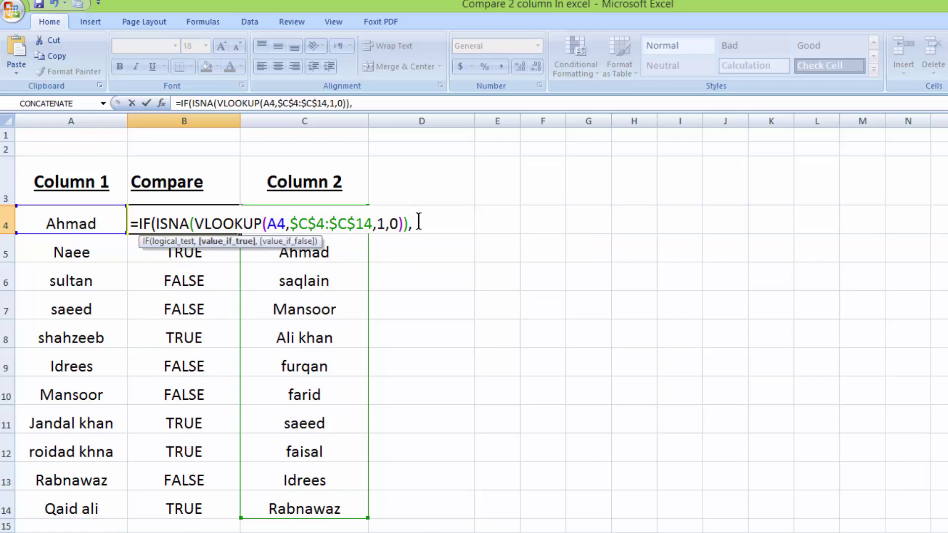
{"action": "type", "text": "\""}
{"action": "type", "text": "MISSIN"}
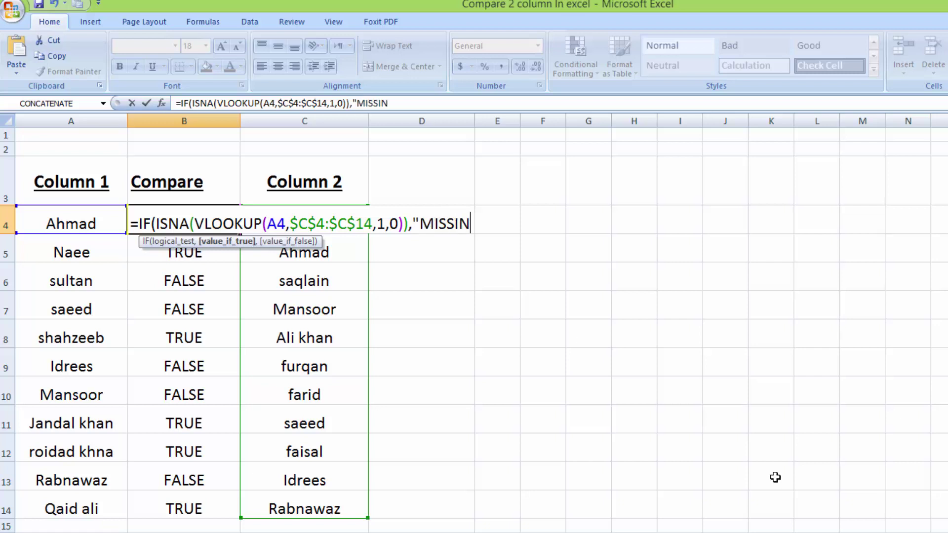
{"action": "type", "text": "G\""}
{"action": "type", "text": ","}
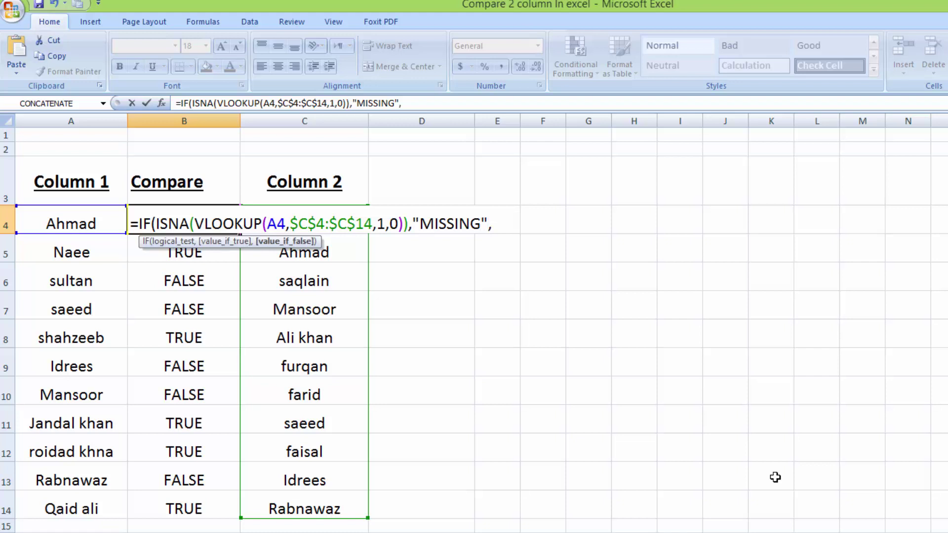
{"action": "type", "text": "\"\""}
{"action": "type", "text": ")"}
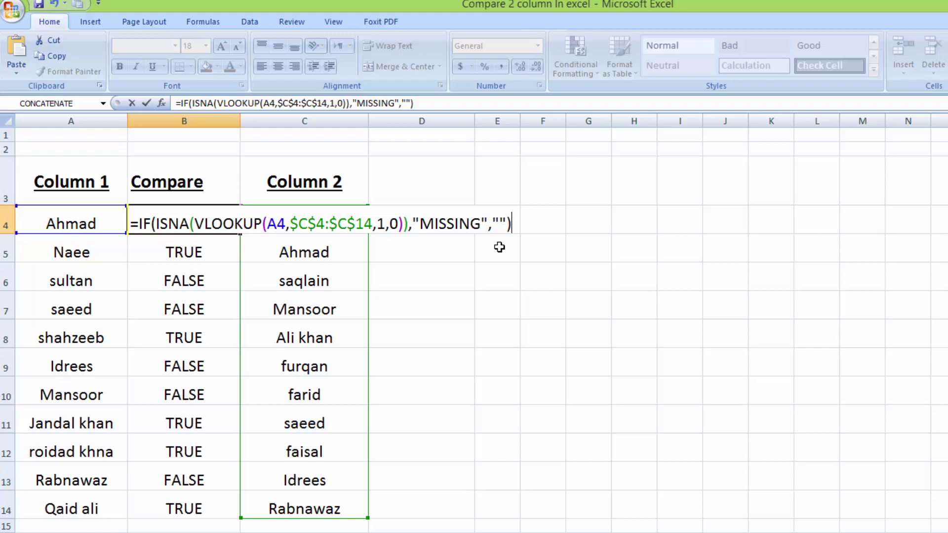
{"action": "key", "text": "Return"}
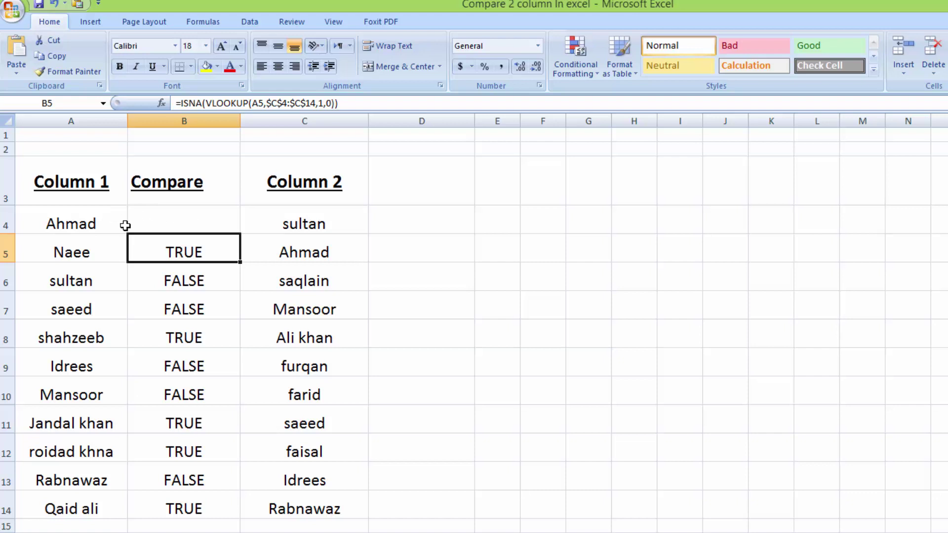
Copy B4's IF formula down to B14, flagging Naee, shahzeeb and three others as MISSING.
{"action": "left_click", "coordinate": [185, 226]}
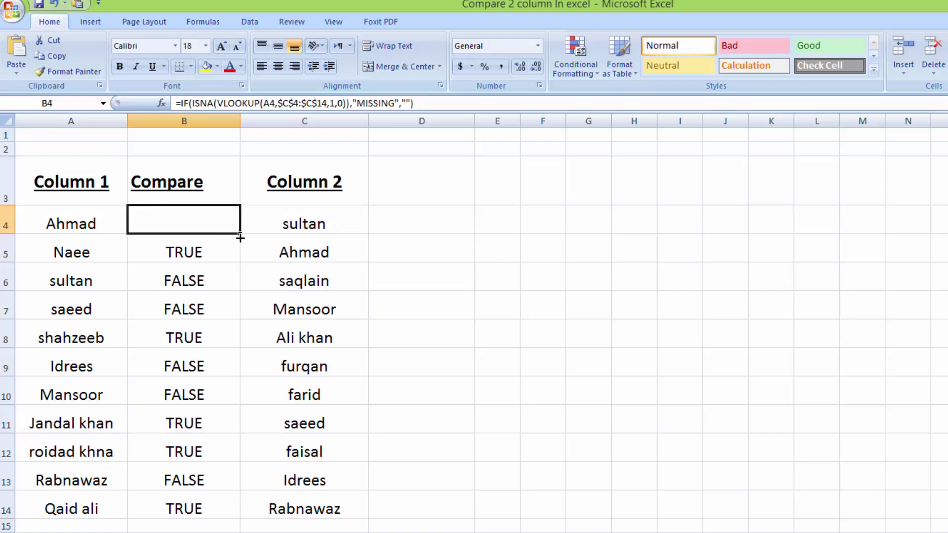
{"action": "double_click", "coordinate": [240, 234]}
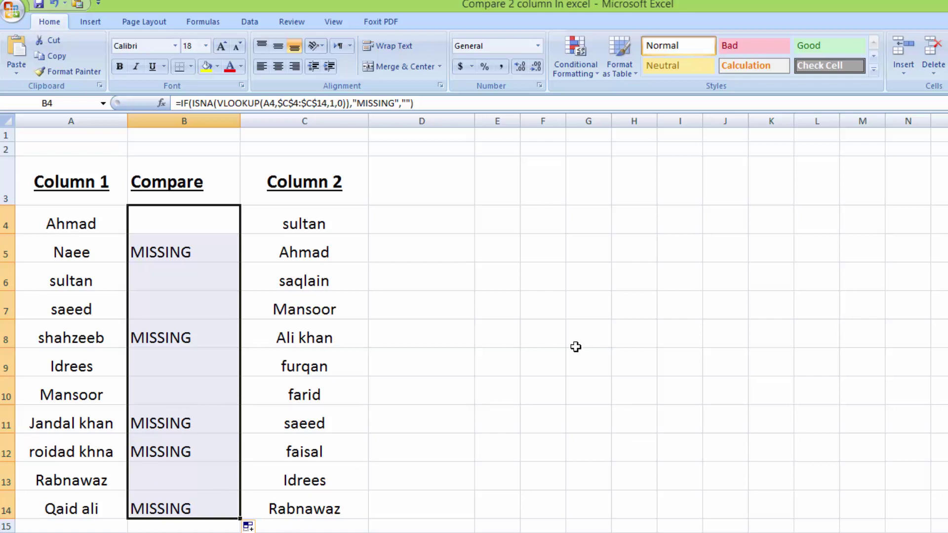
{"action": "key", "text": "Left"}
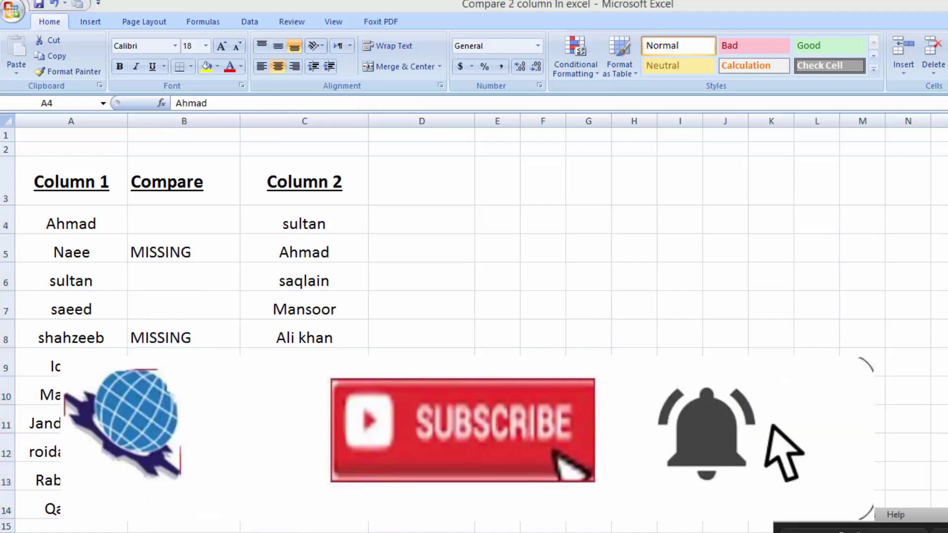
{"action": "left_click", "coordinate": [634, 280]}
{"action": "left_click", "coordinate": [927, 432]}
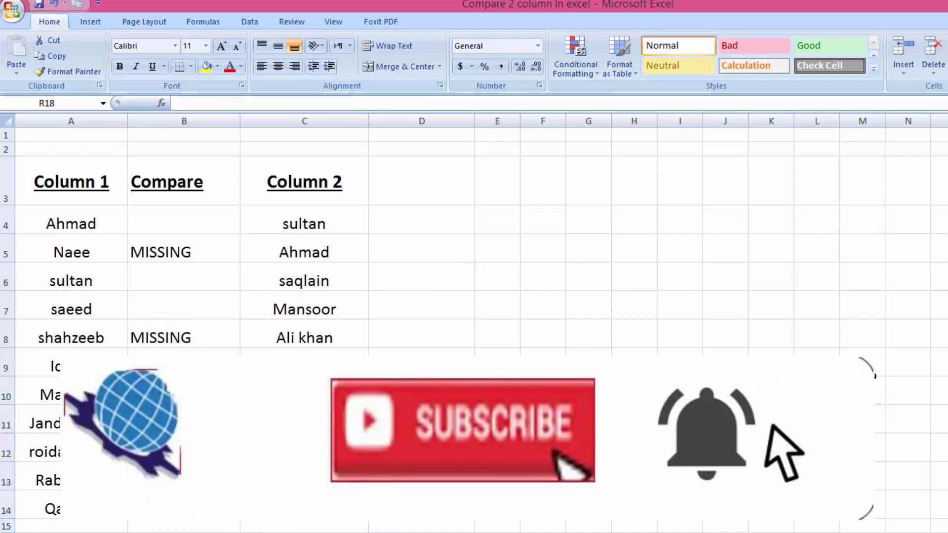